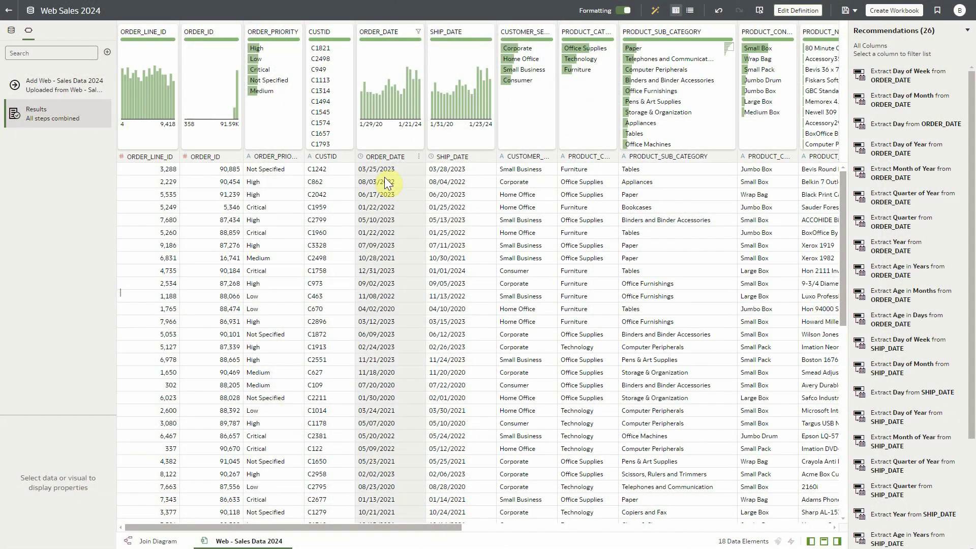
Start a Calculate Duration step on the ORDER_DATE column.
{"action": "left_click_drag", "start_coordinate": [392, 162], "coordinate": [456, 177]}
{"action": "left_click", "coordinate": [418, 160]}
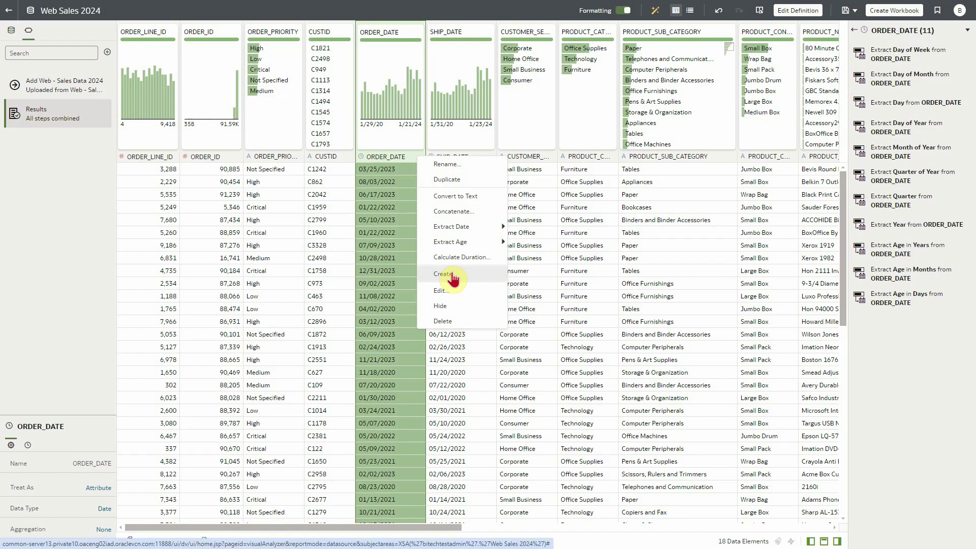
{"action": "left_click", "coordinate": [453, 276]}
{"action": "left_click", "coordinate": [417, 160]}
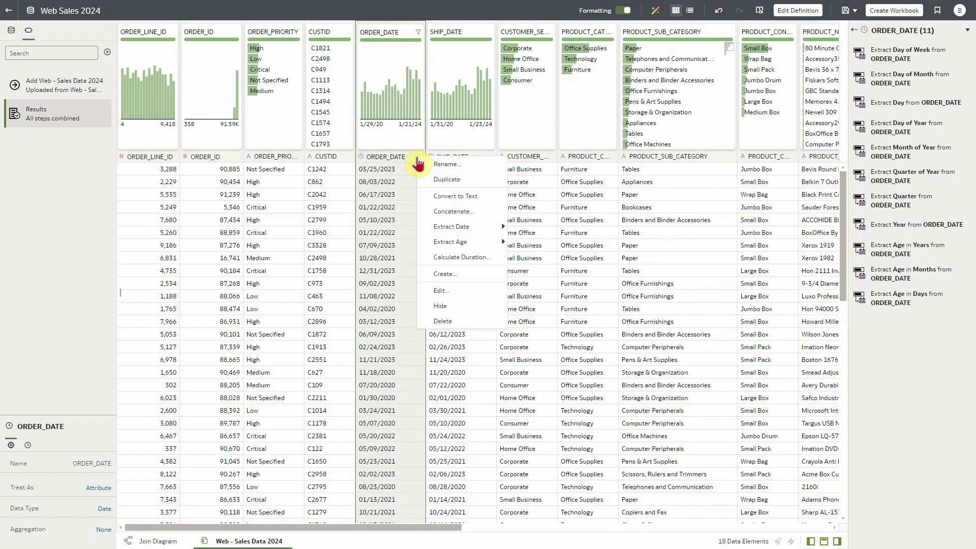
{"action": "left_click", "coordinate": [467, 262]}
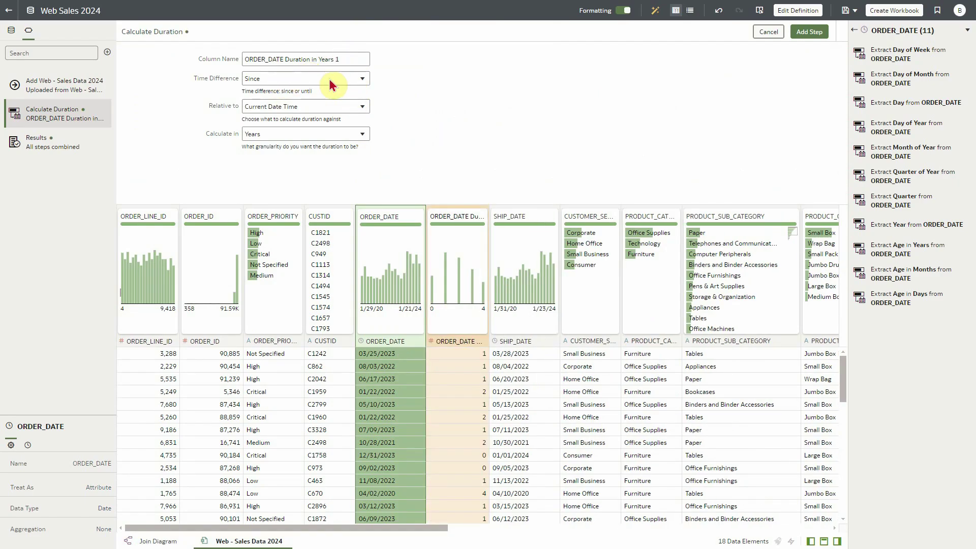
Set the duration to count Since, relative to SHIP_DATE.
{"action": "left_click", "coordinate": [362, 78]}
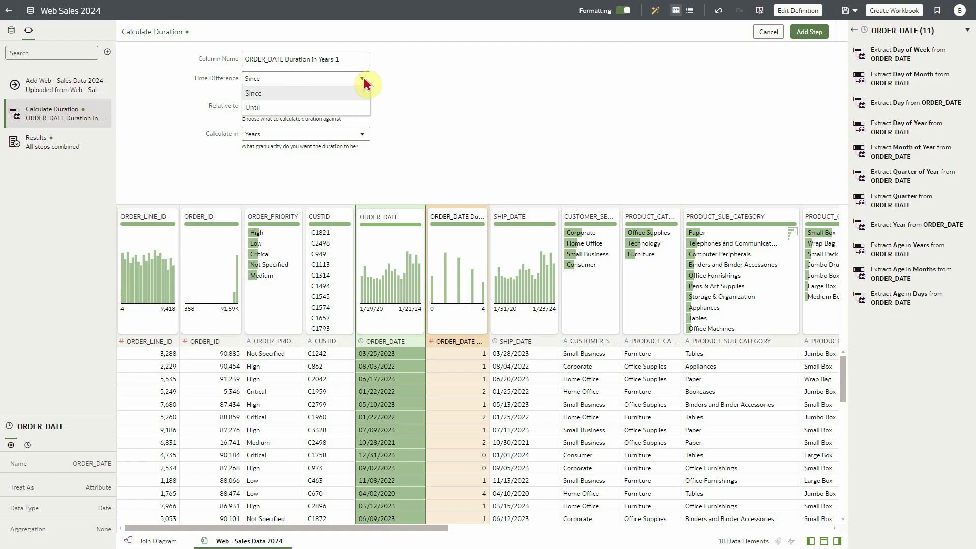
{"action": "left_click", "coordinate": [356, 95]}
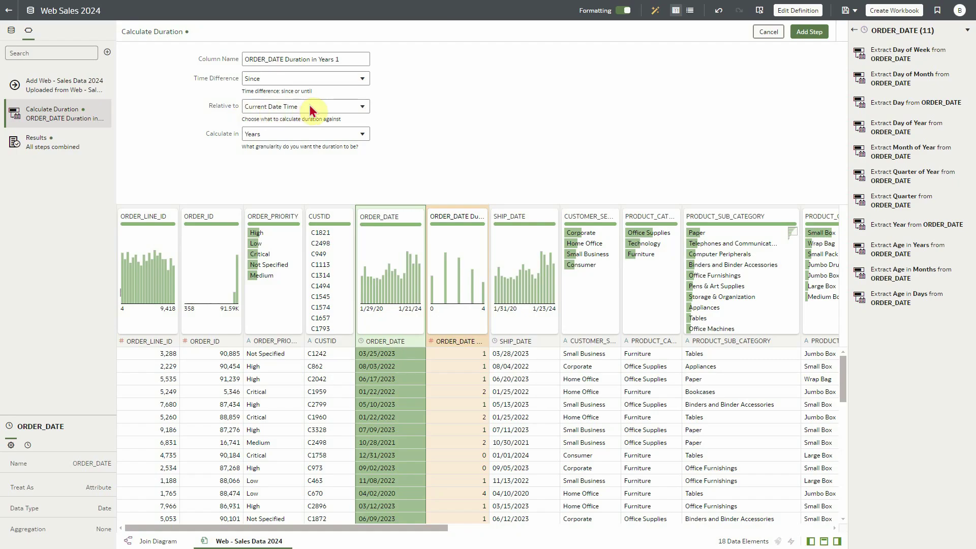
{"action": "left_click", "coordinate": [362, 108]}
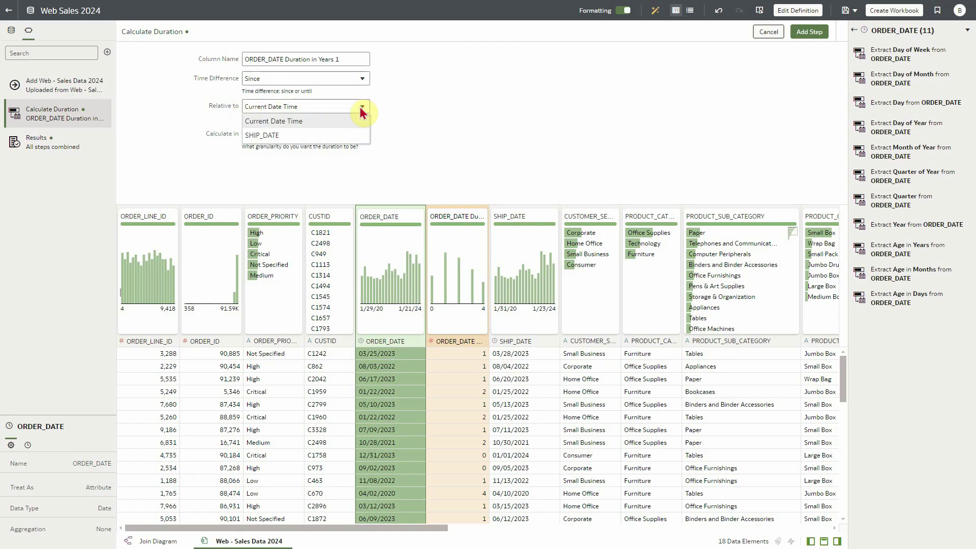
{"action": "left_click", "coordinate": [273, 136]}
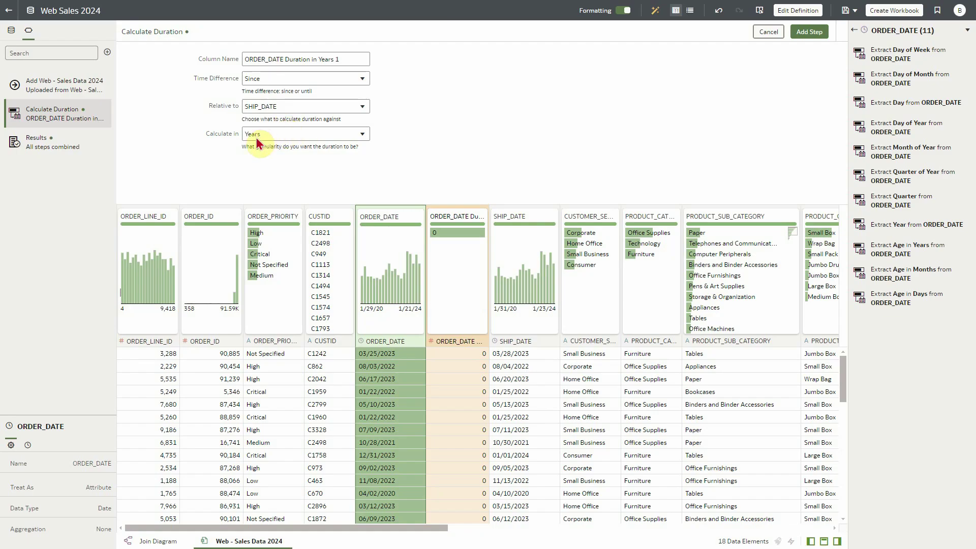
Calculate the ORDER_DATE duration in Days and add the step.
{"action": "left_click", "coordinate": [362, 134]}
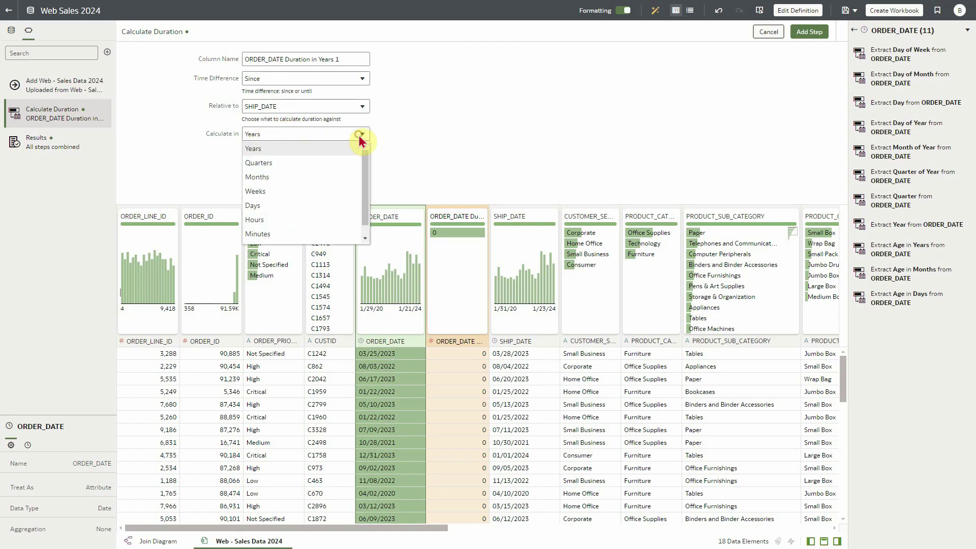
{"action": "mouse_move", "coordinate": [365, 157]}
{"action": "left_mouse_down"}
{"action": "mouse_move", "coordinate": [365, 180]}
{"action": "mouse_move", "coordinate": [366, 157]}
{"action": "left_mouse_up"}
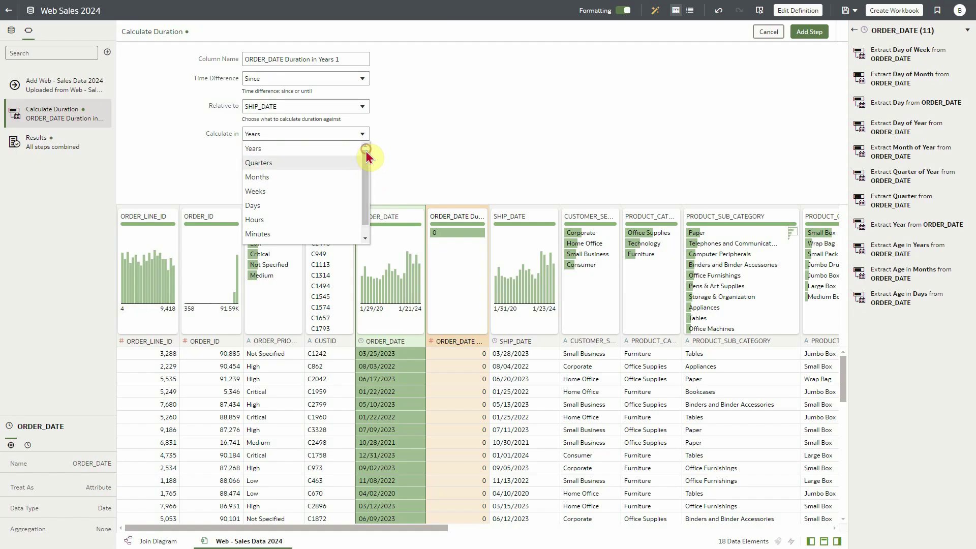
{"action": "left_click", "coordinate": [268, 211]}
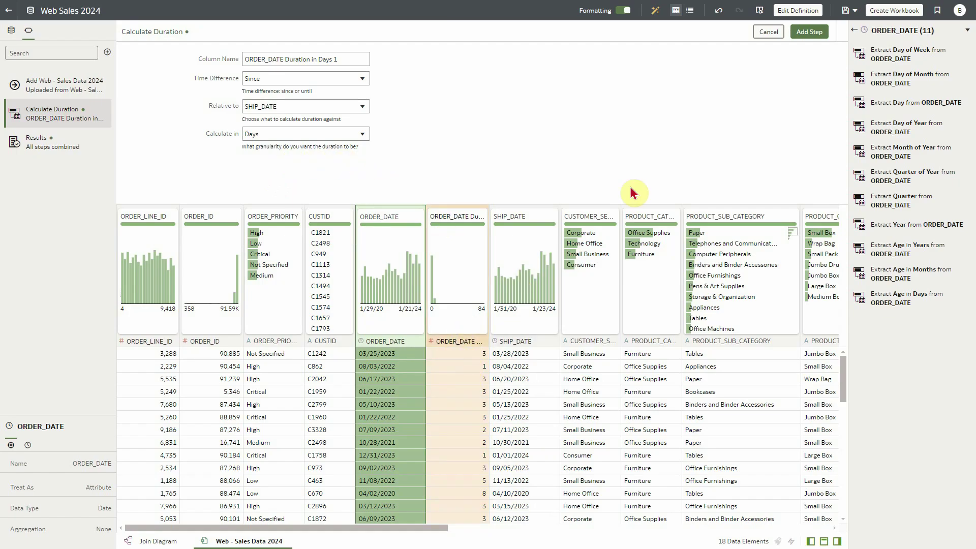
{"action": "left_click", "coordinate": [808, 34]}
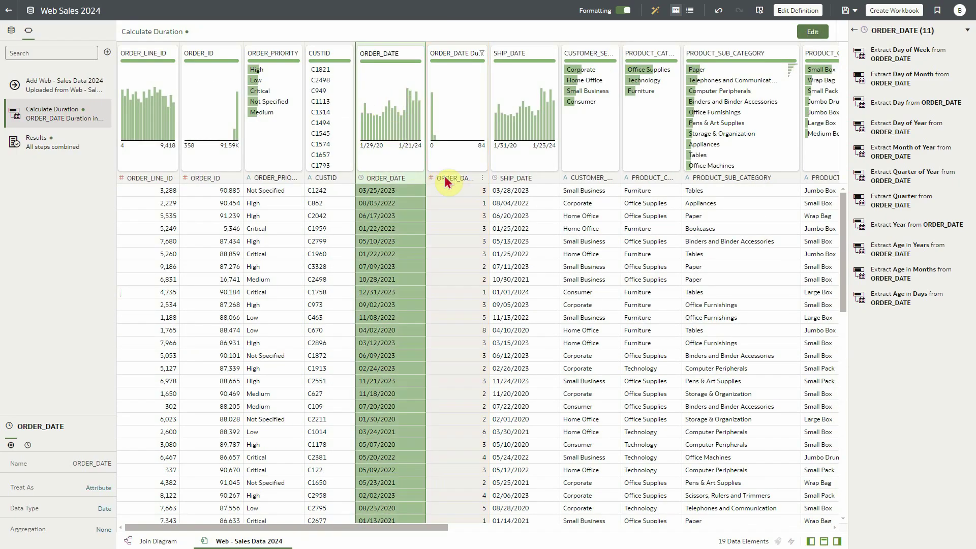
Save the Web Sales 2024 dataset and create a new workbook from it.
{"action": "left_click", "coordinate": [846, 15]}
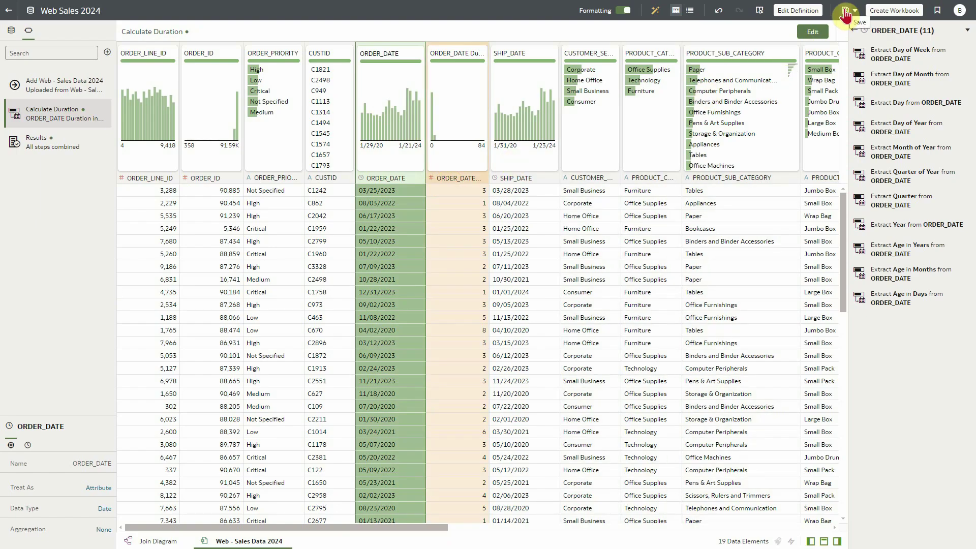
{"action": "left_click", "coordinate": [889, 14]}
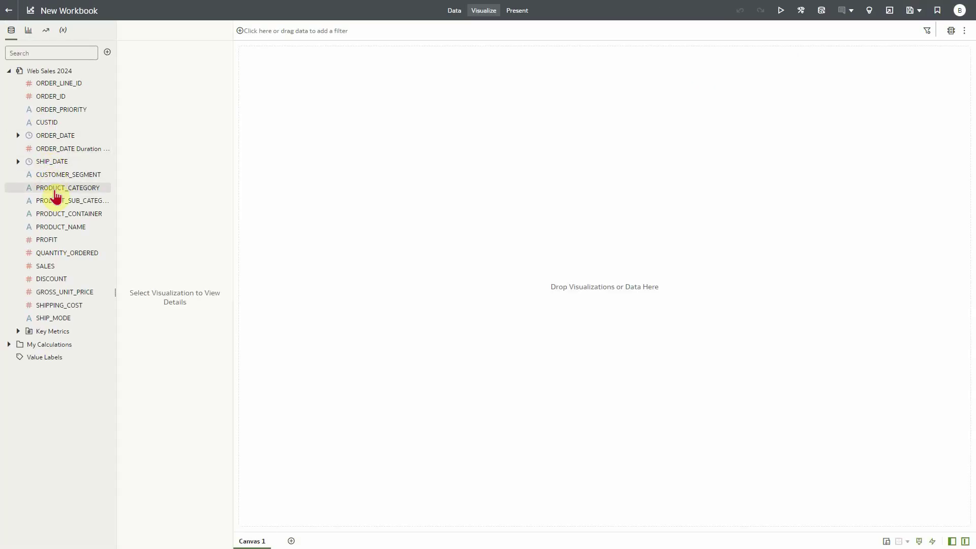
Chart ORDER_DATE Duration in Days 1 by PRODUCT_CATEGORY as a bar chart.
{"action": "left_click", "coordinate": [58, 191]}
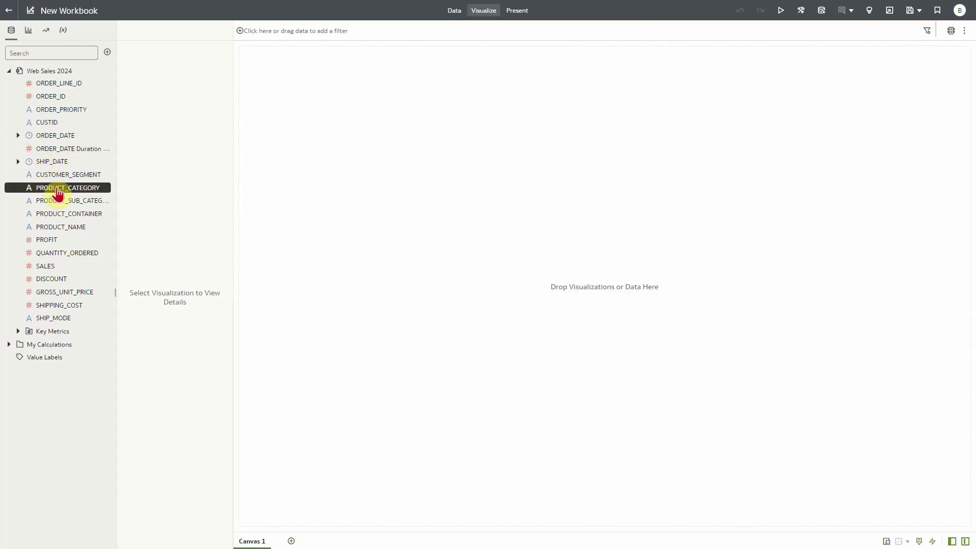
{"action": "left_click", "coordinate": [67, 150], "text": "ctrl"}
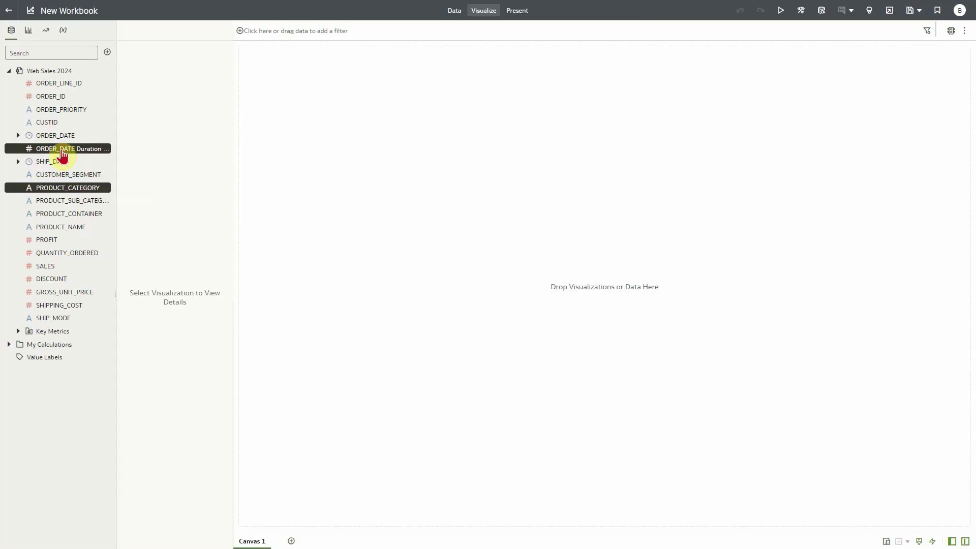
{"action": "left_click_drag", "start_coordinate": [64, 154], "coordinate": [359, 187]}
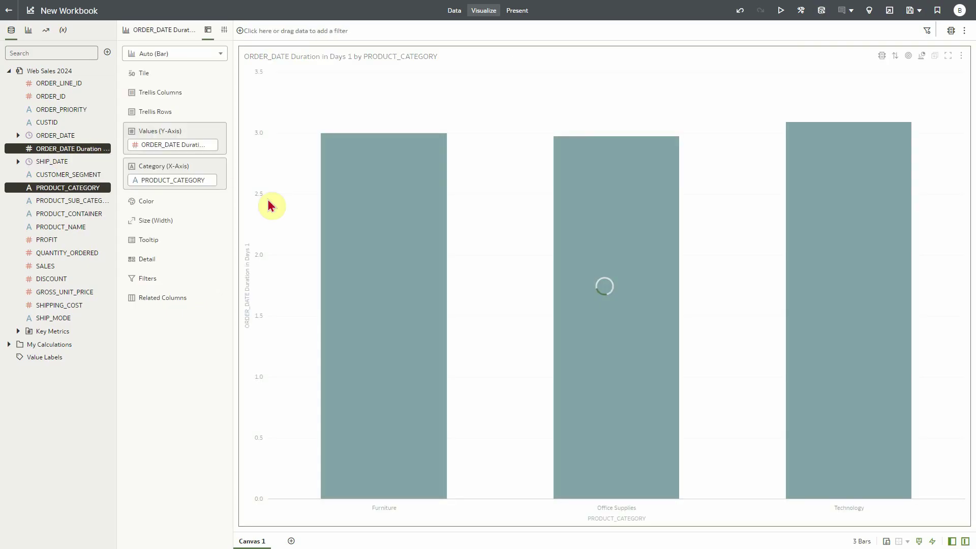